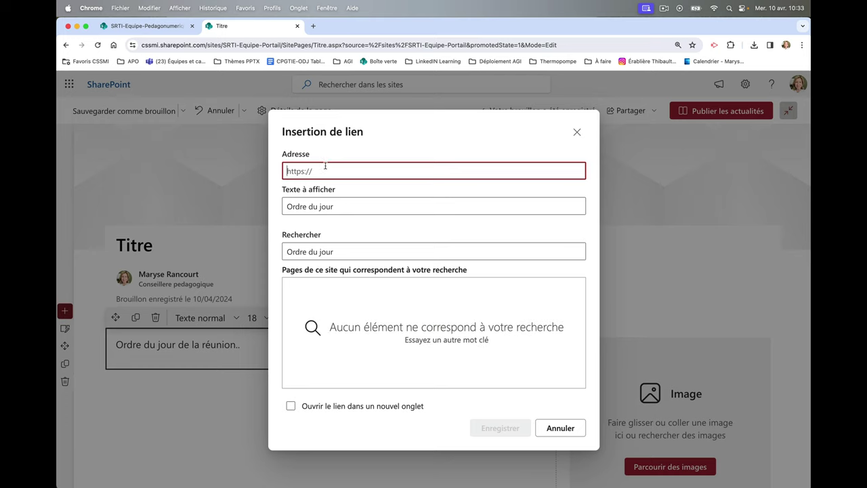
Link the text "Ordre du jour" to the copied document address, set it to open in a new tab, and save it.
key(super+v)
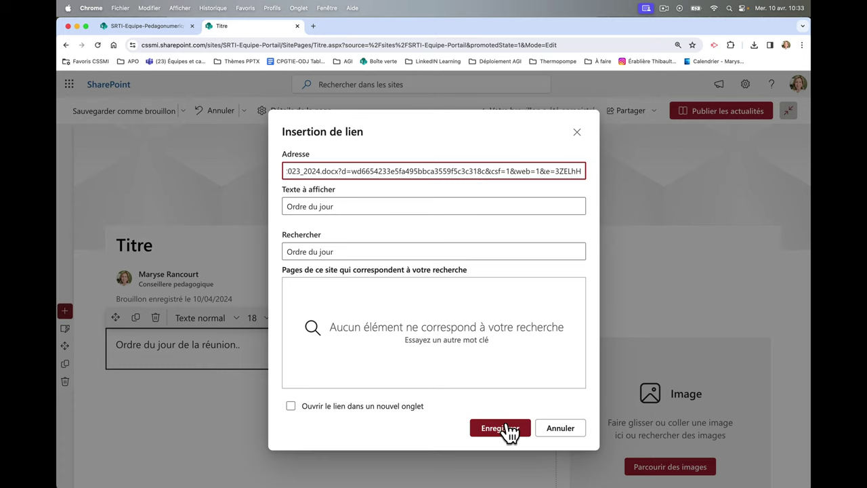
click(293, 406)
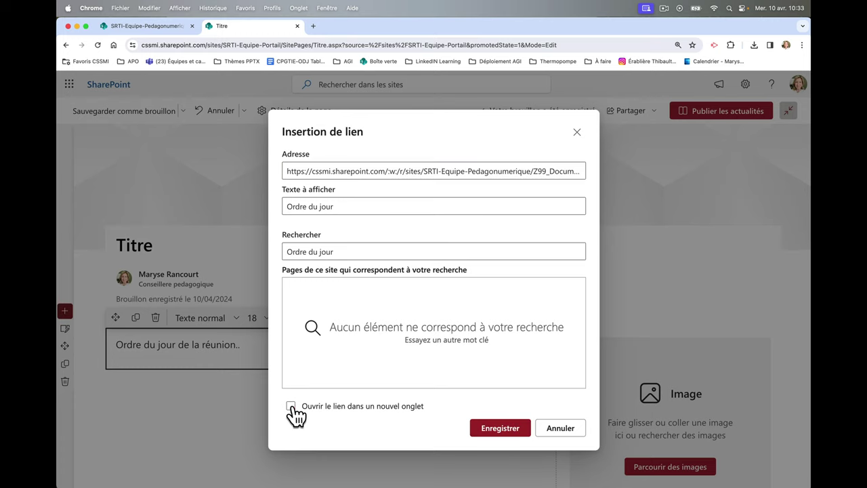
click(291, 407)
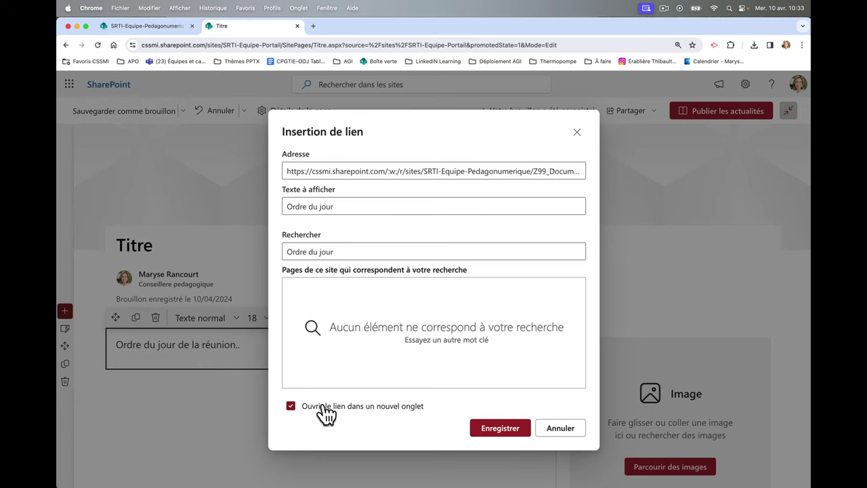
click(485, 437)
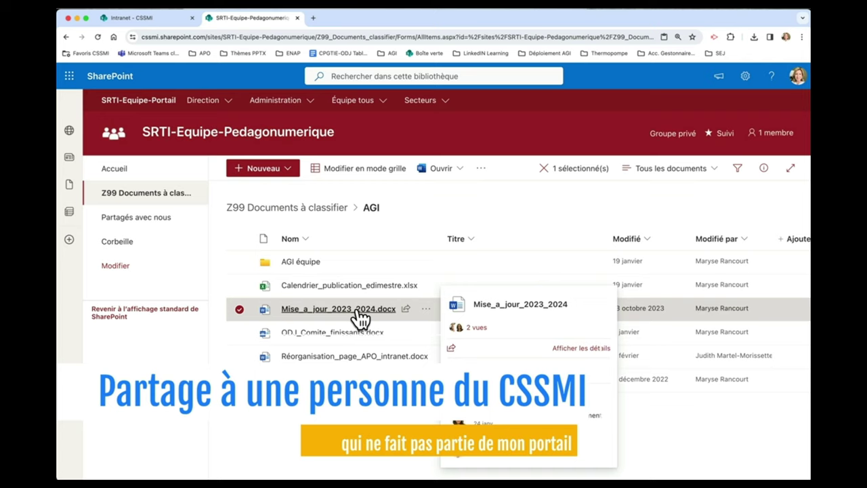
Start sharing Mise_a_jour_2023_2024.docx and add the colleague from outside the portal as recipient.
click(426, 308)
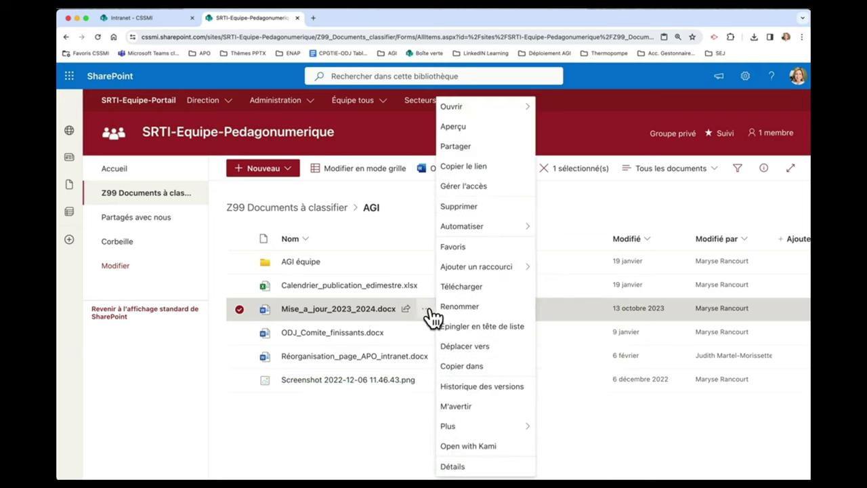
click(476, 146)
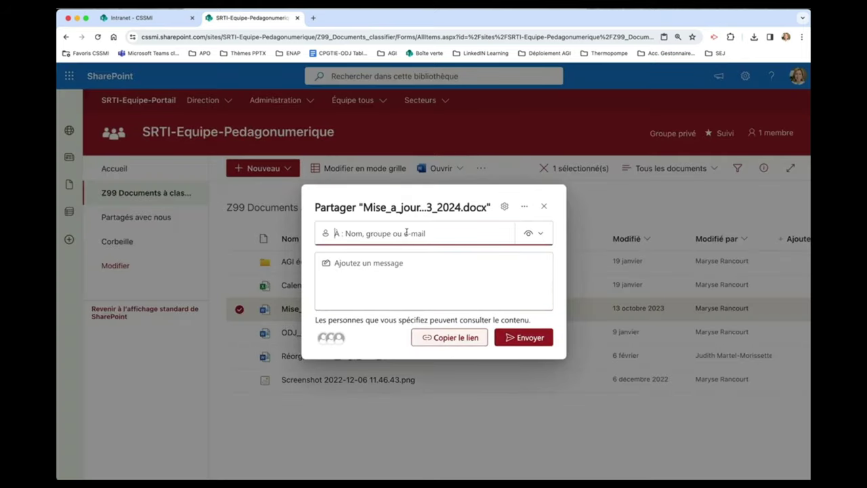
text(jane)
click(408, 264)
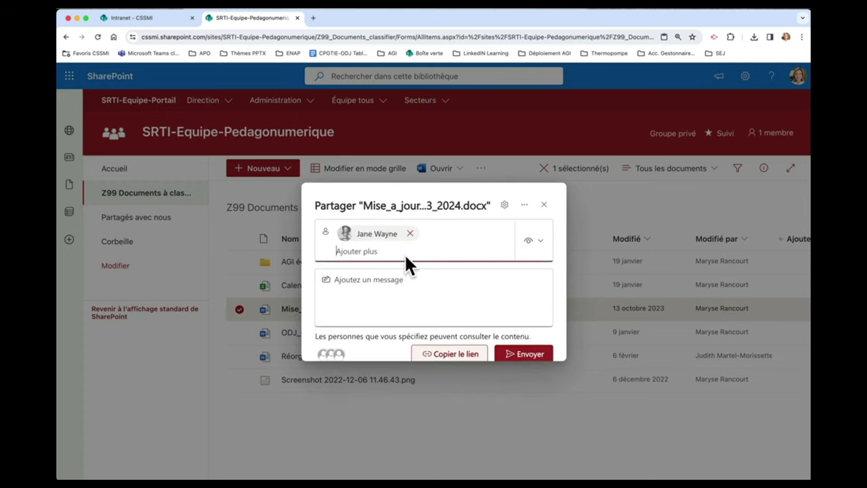
Review the available permission levels, keep Consultation possible, and enter the invitation message "Texte explicatif cvcvdvdv".
click(541, 247)
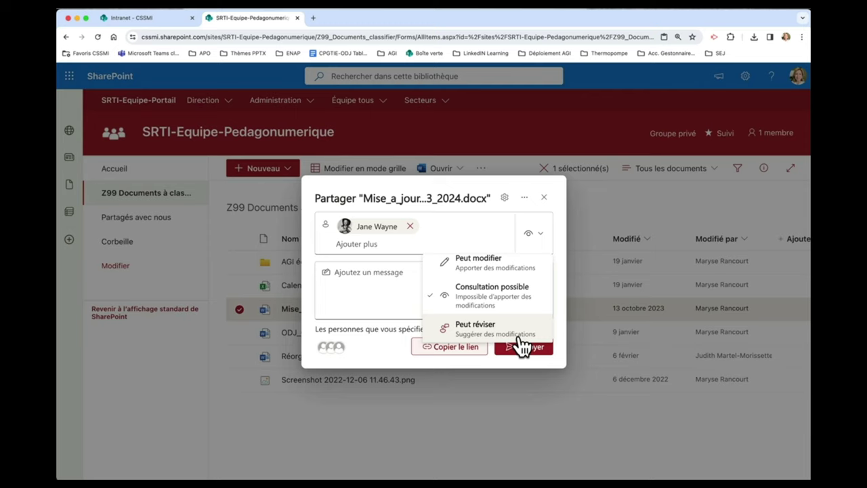
click(394, 277)
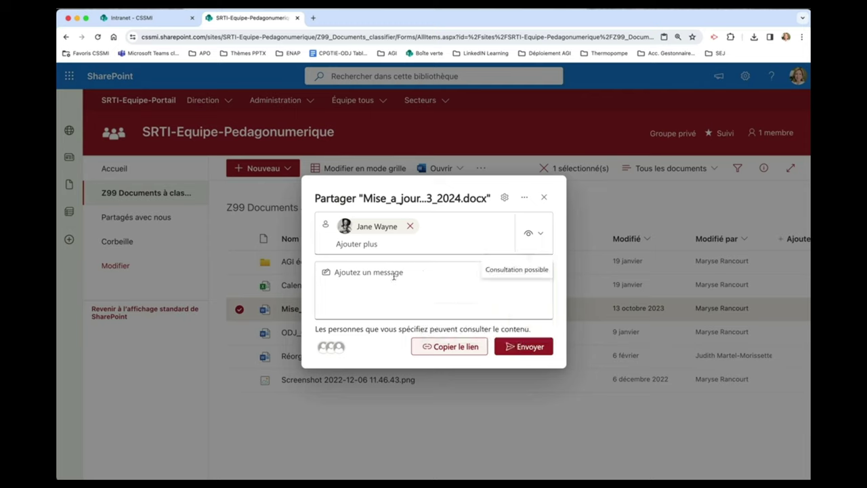
click(394, 275)
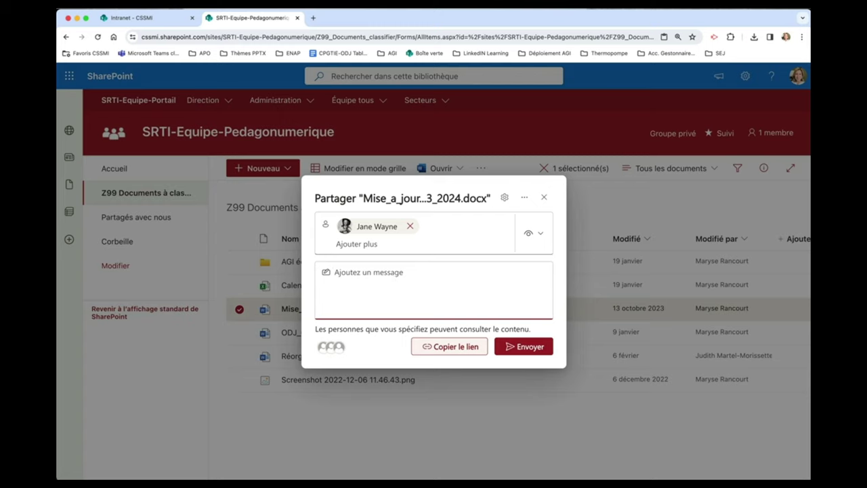
text(Texte explicatif cvcvdvdv)
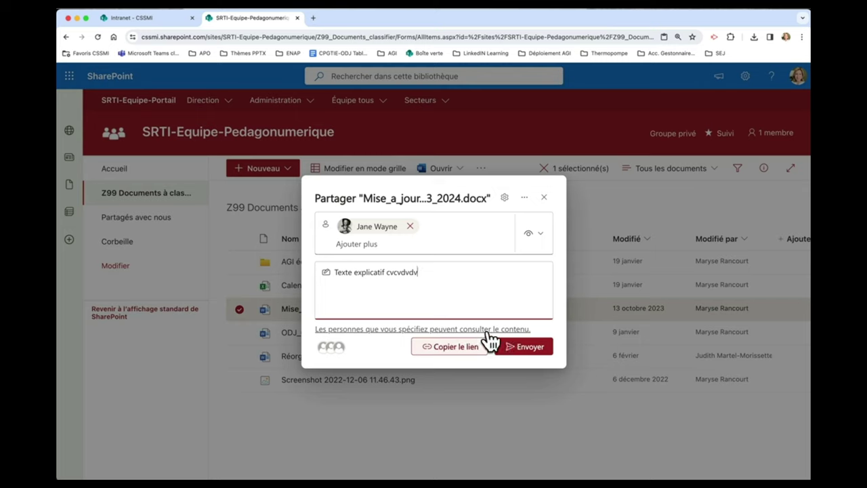
Set the recipient's permission to Peut modifier, copy the sharing link, and close the share dialog.
click(545, 243)
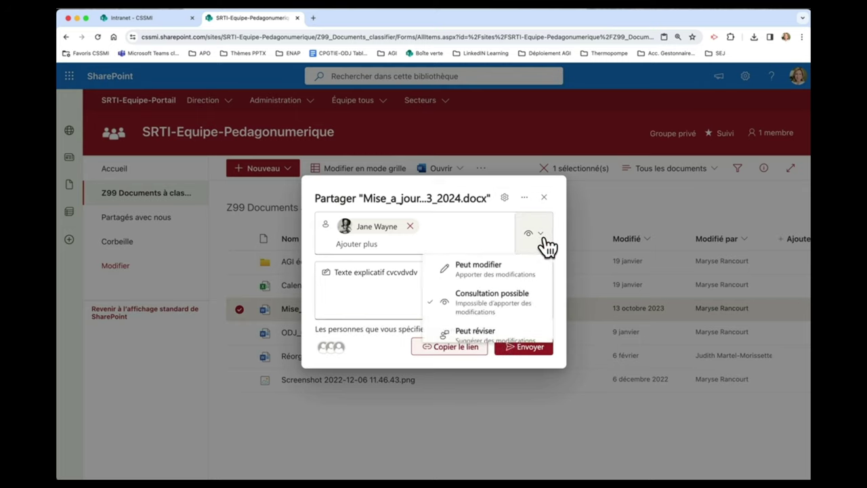
click(513, 271)
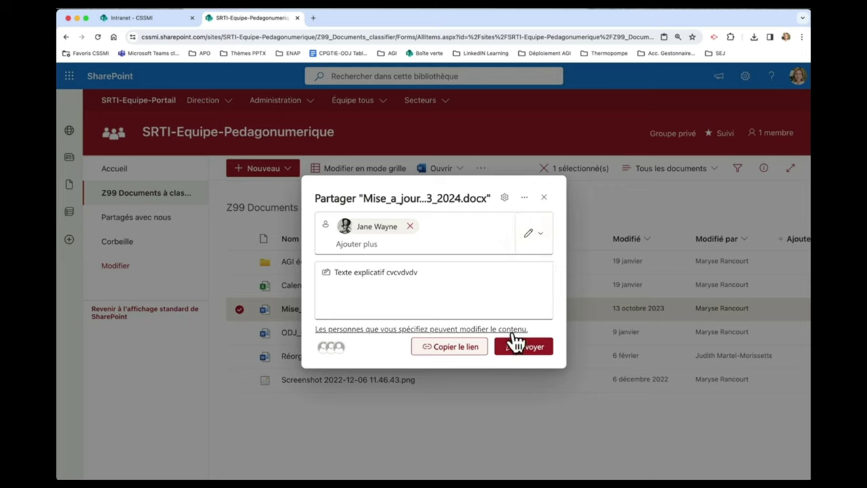
click(454, 353)
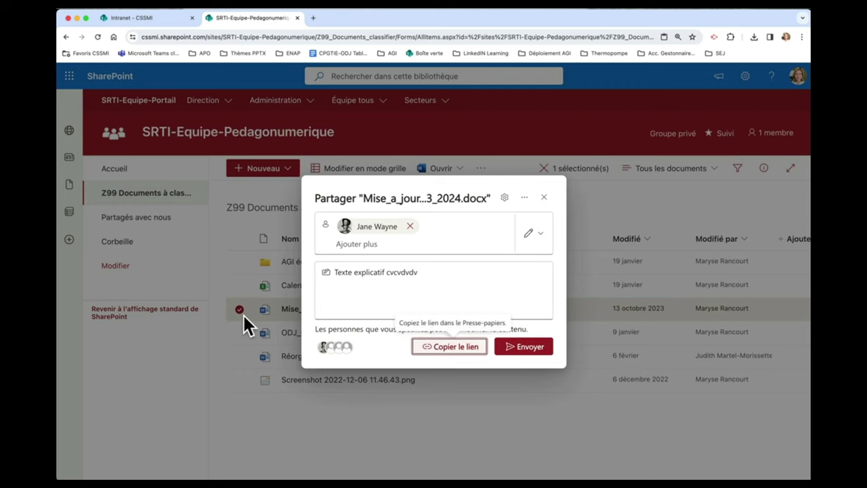
click(544, 197)
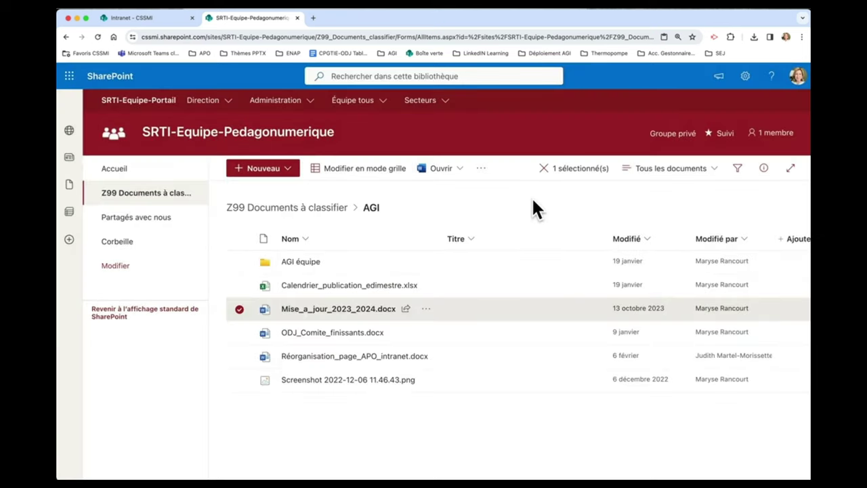
Start sharing Mise_a_jour_2023_2024.docx again and search the recipients for security groups beginning with "GS-CSSMI-".
mouse_move(426, 315)
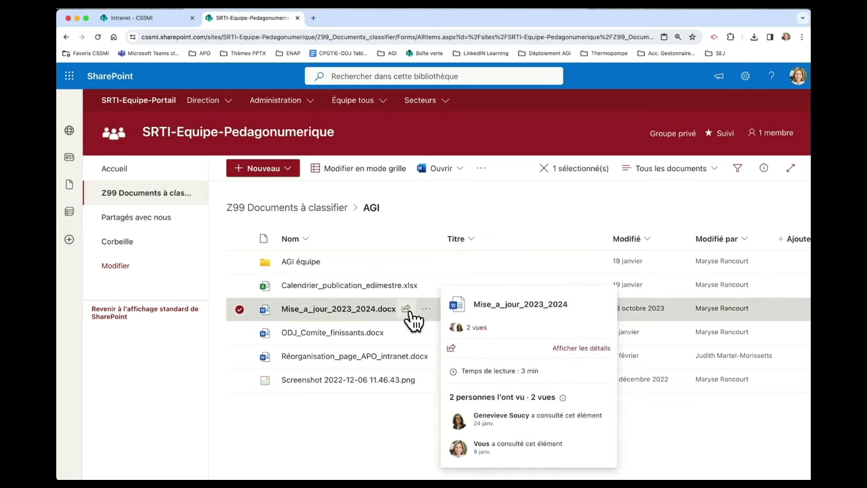
click(406, 309)
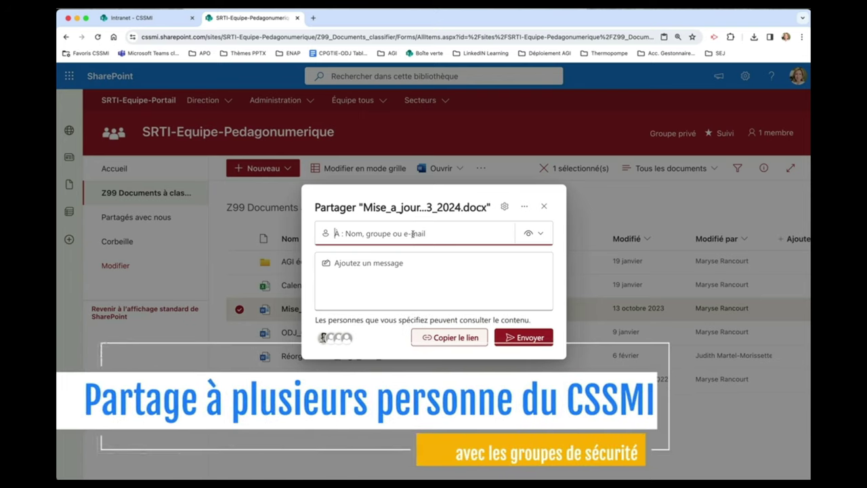
text(GS-)
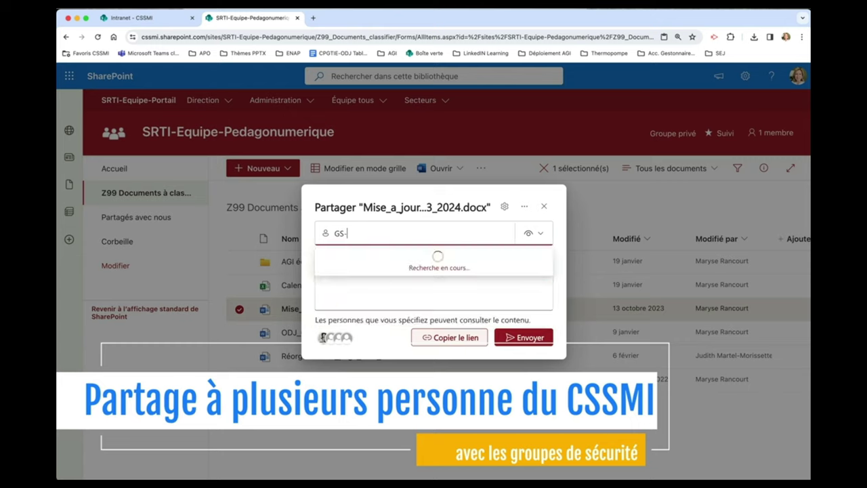
text(CSSMI)
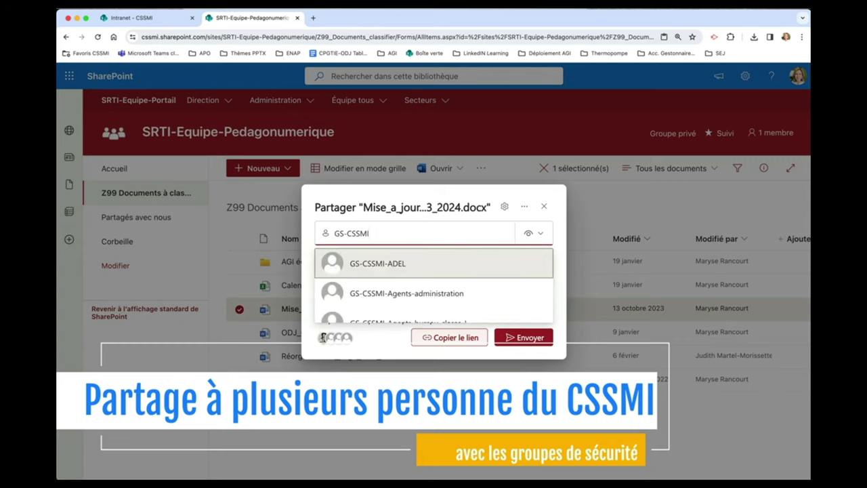
scroll(451, 298, down, 10)
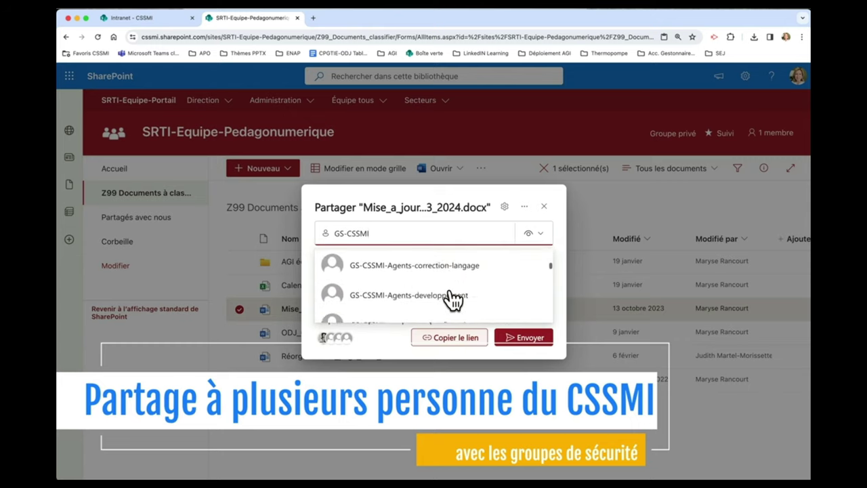
scroll(449, 300, up, 5)
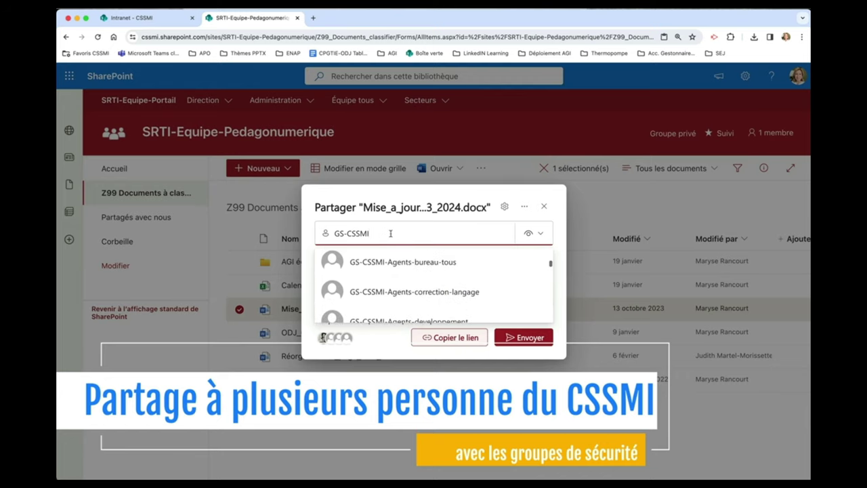
text(-)
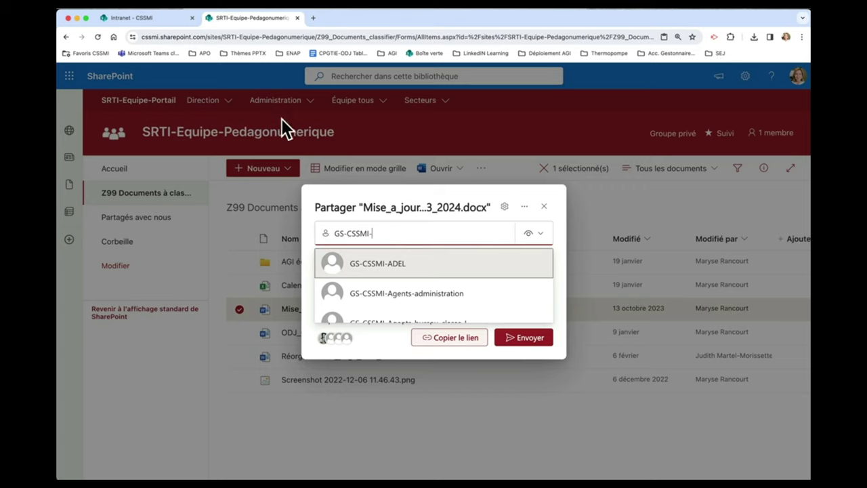
Switch to the CSSMI intranet page and search it for "groupes sécurité".
click(175, 20)
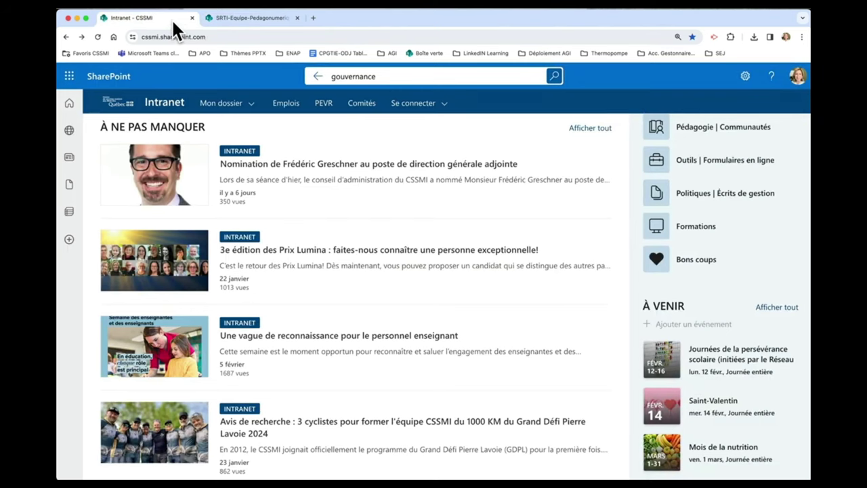
click(306, 78)
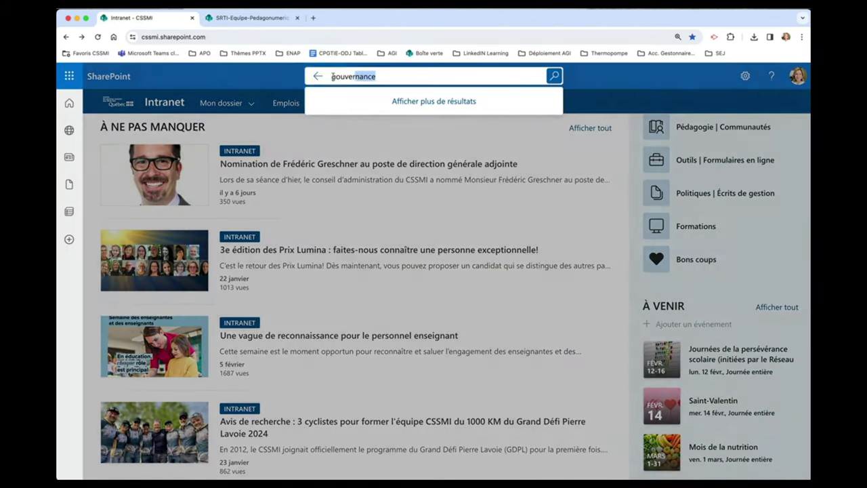
text(groupes)
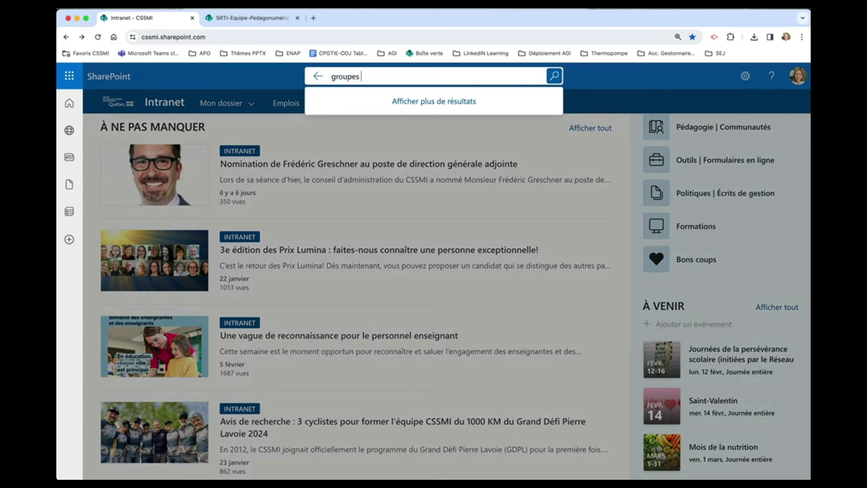
text( sécurité)
key(Return)
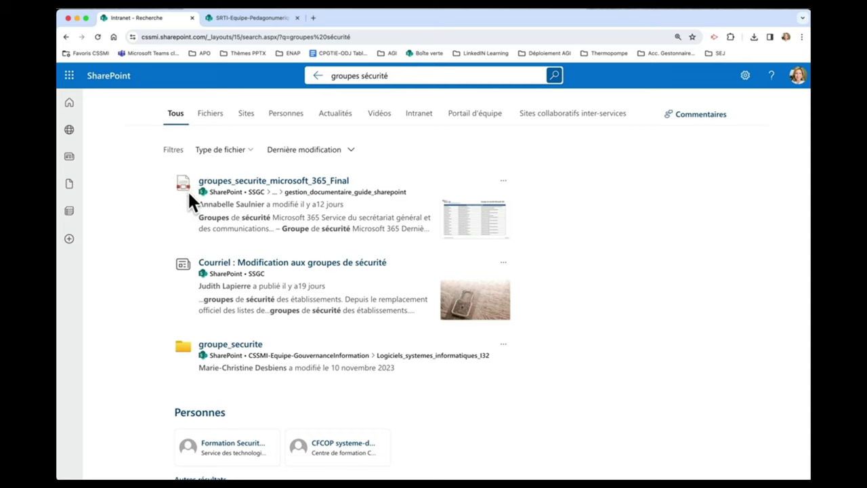
Open the document groupes_securite_microsoft_365_Final and locate the security group for the SSGC managers.
click(306, 181)
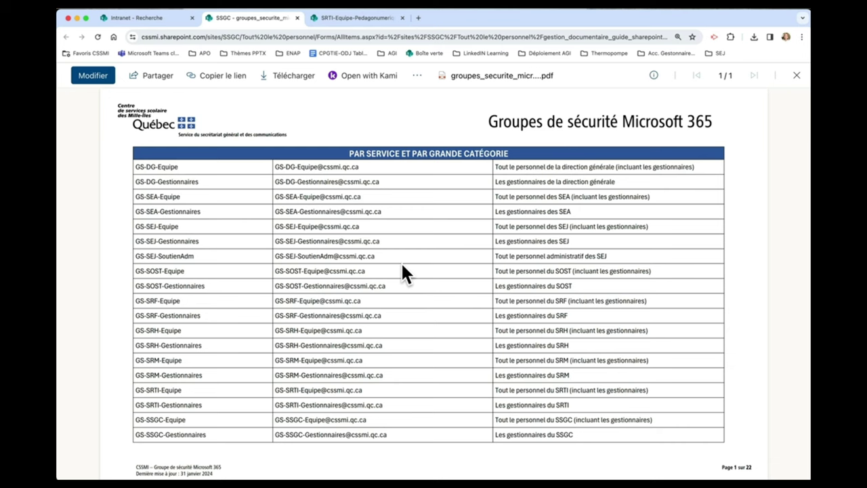
scroll(379, 267, down, 5)
drag(135, 268, 236, 262)
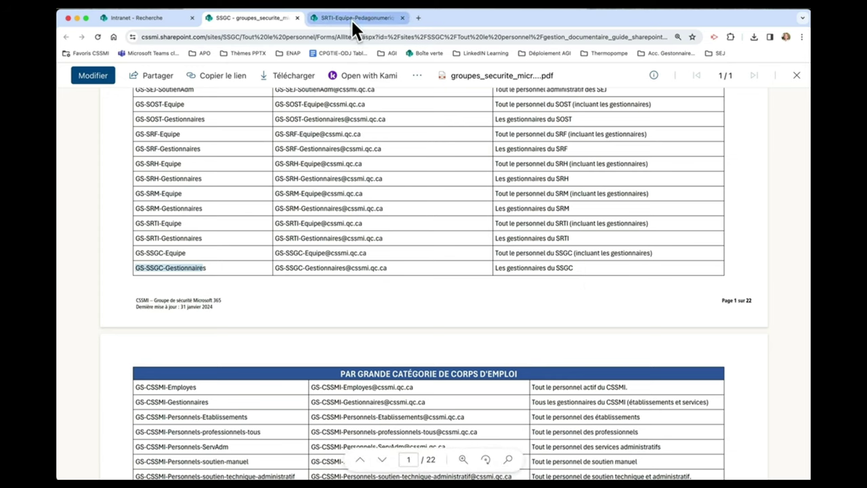
Return to the document's share dialog and change the recipient search to "GS-SSGC-gestionnaire".
click(323, 18)
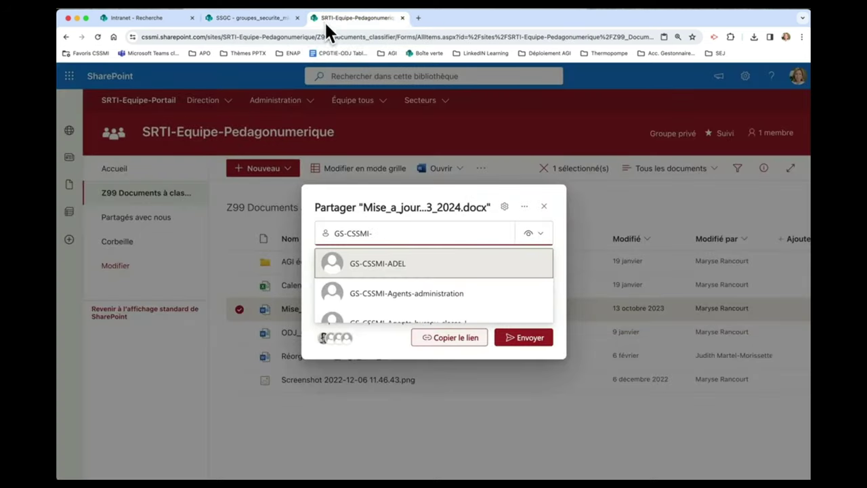
text(gestionnaire)
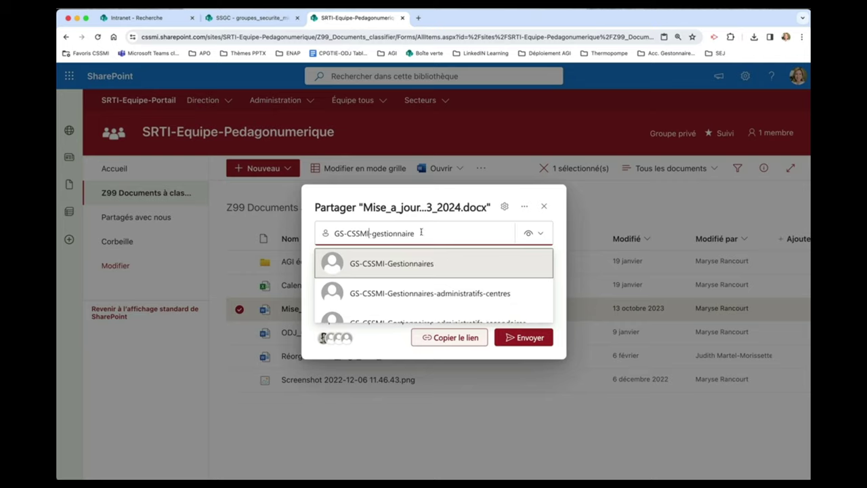
click(378, 233)
key(BackSpace)
key(BackSpace)
key(BackSpace)
key(BackSpace)
key(BackSpace)
text(SS)
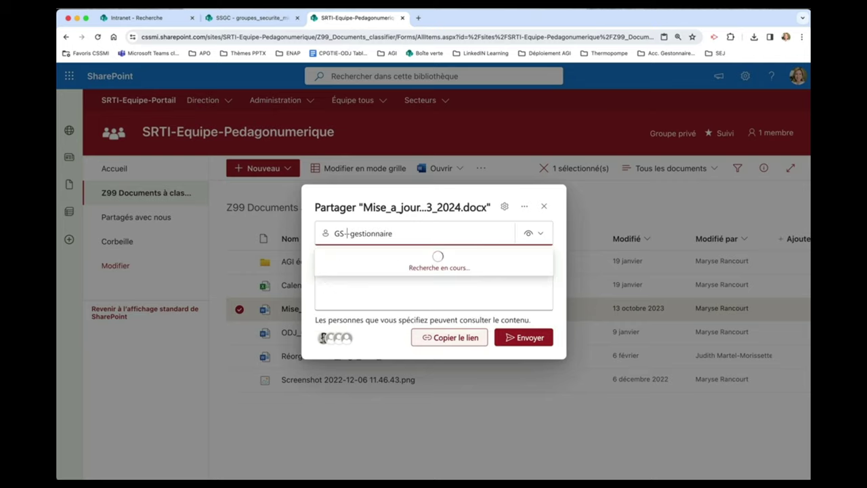
text(GC)
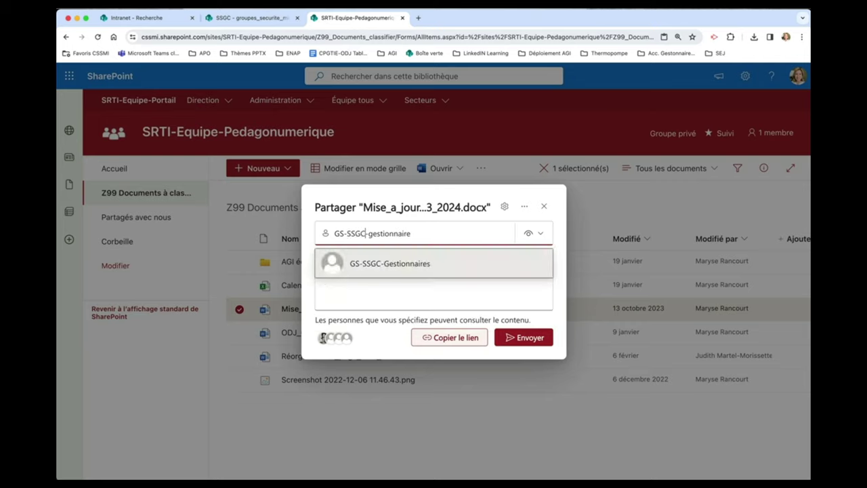
Add the GS-SSGC-Gestionnaires group as recipient with the Consultation possible permission.
click(427, 270)
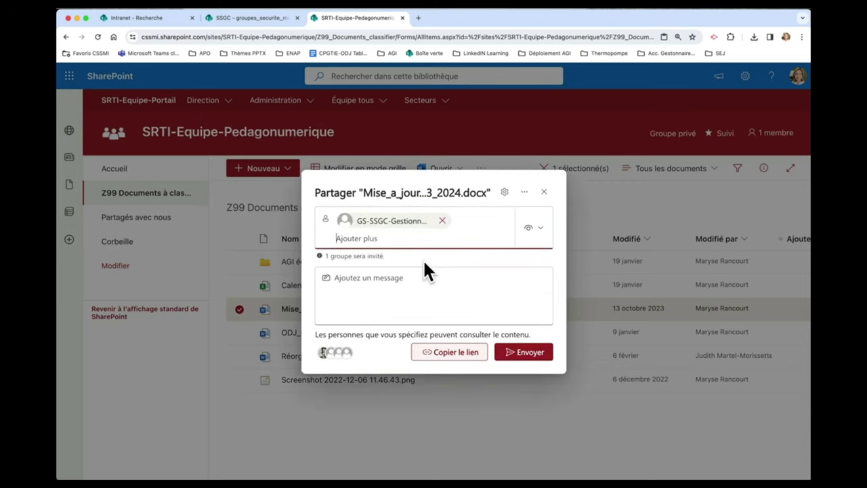
click(531, 229)
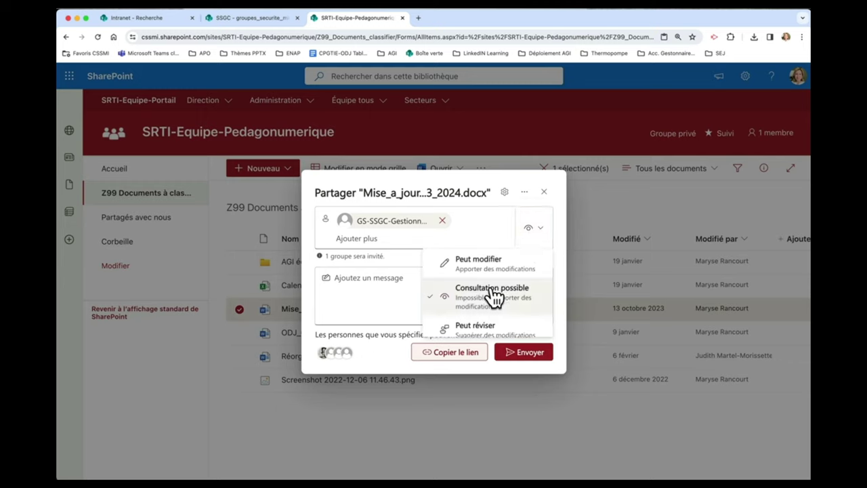
click(484, 290)
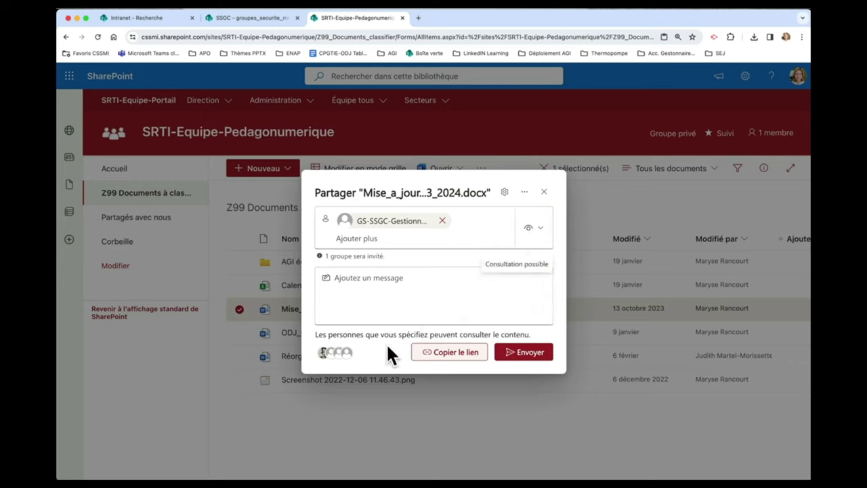
Leave the message empty, copy the document's sharing link for the GS-SSGC-Gestionnaires group and close the share dialog.
click(380, 284)
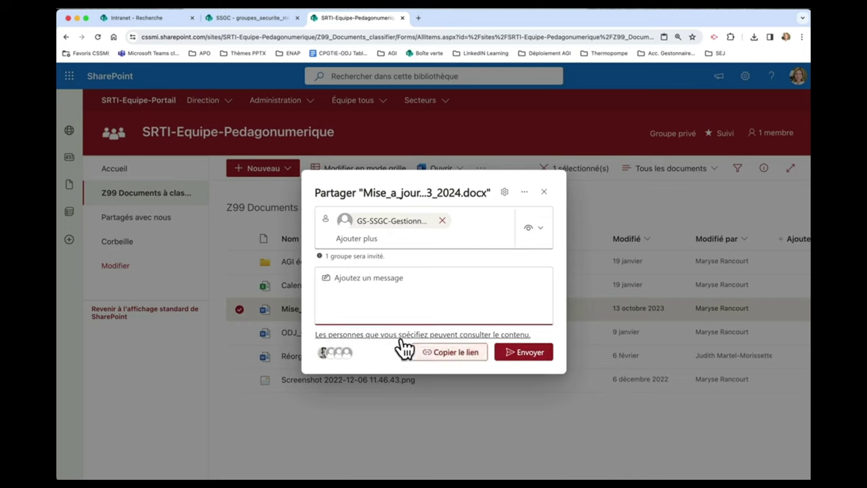
click(454, 353)
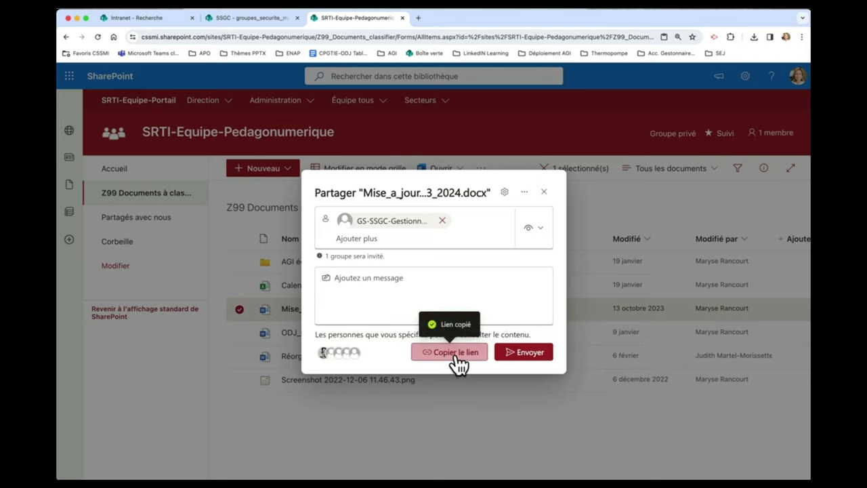
click(543, 192)
Examine the link audience options in the sharing settings of Mise_a_jour_2023_2024.docx, including Tout le monde, and close them without changes.
mouse_move(408, 317)
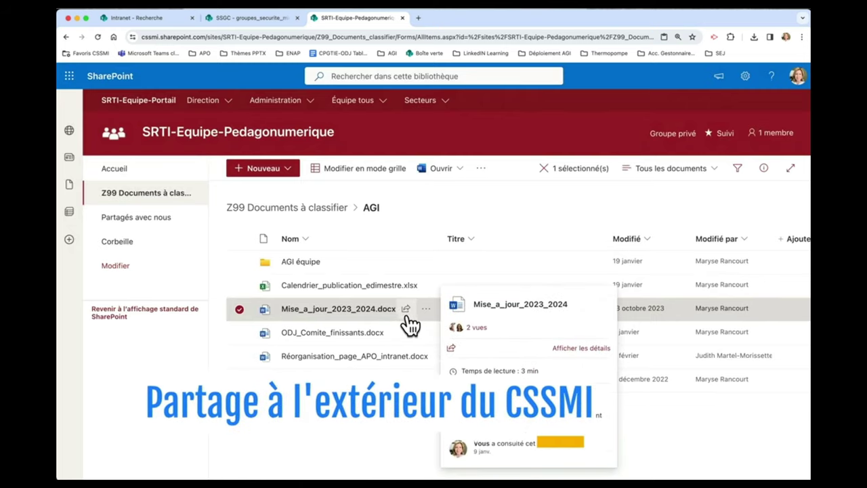
click(406, 309)
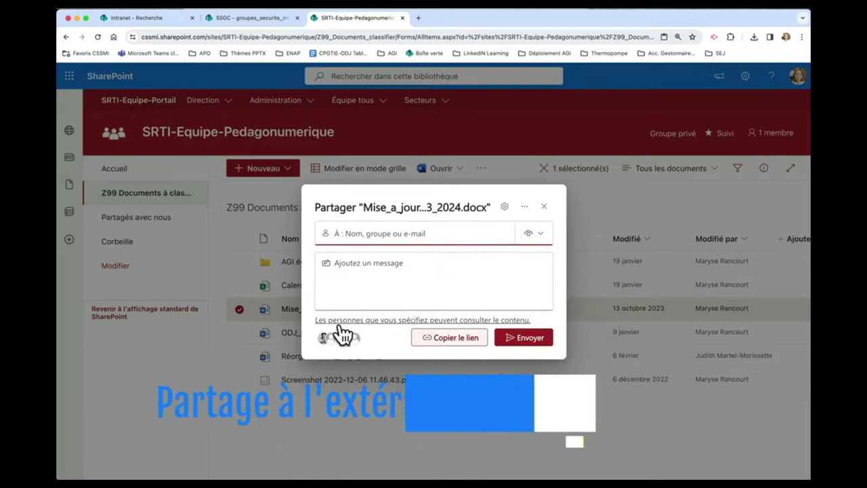
click(376, 321)
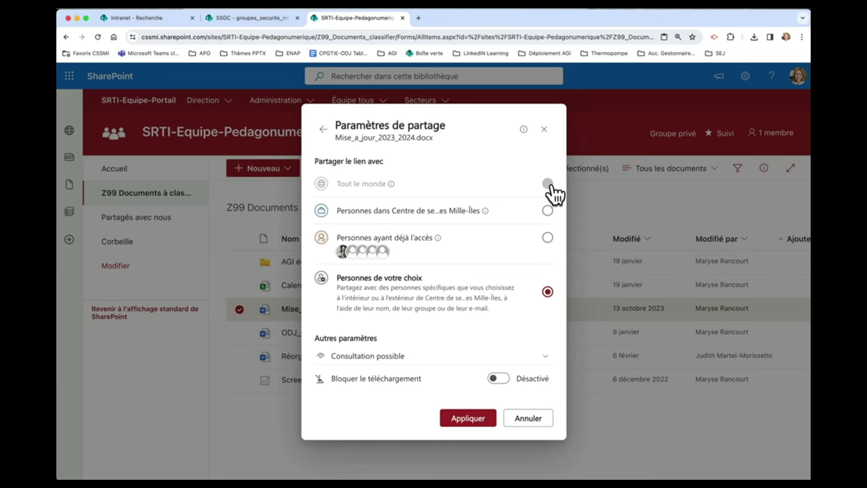
click(543, 129)
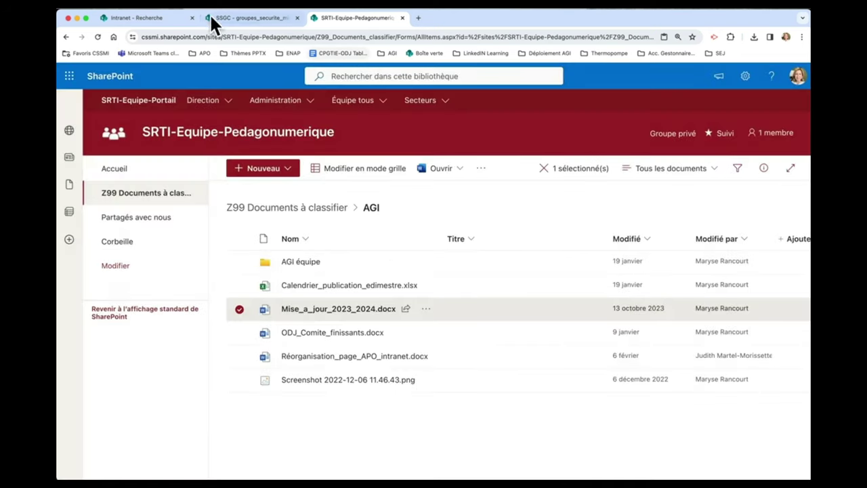
Switch to the intranet search page, search for "gouvernance" and open the Gouvernance de l'information page.
click(155, 17)
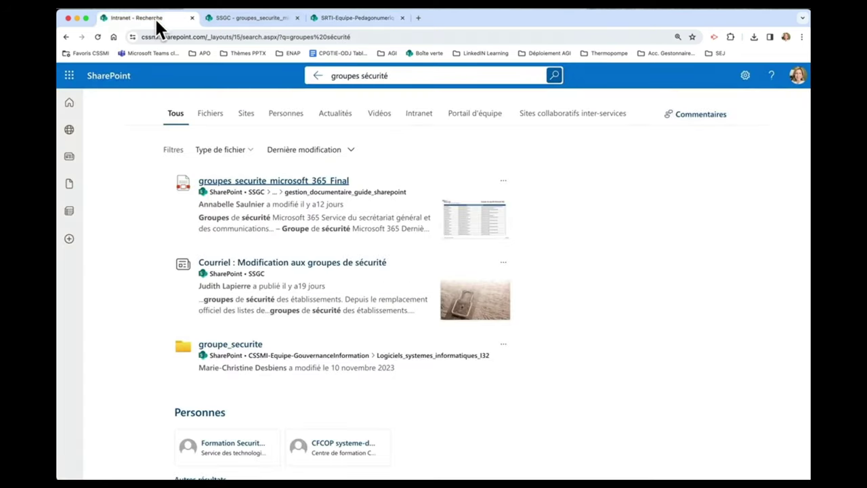
click(390, 75)
text(grouver)
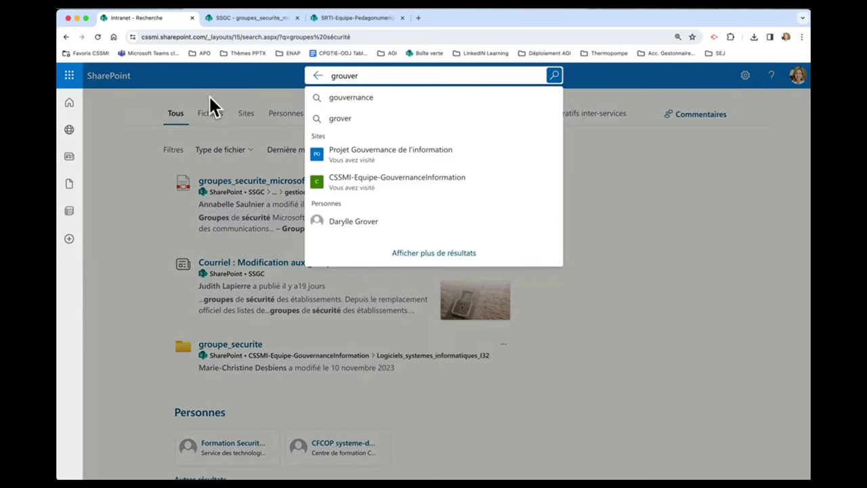
click(354, 97)
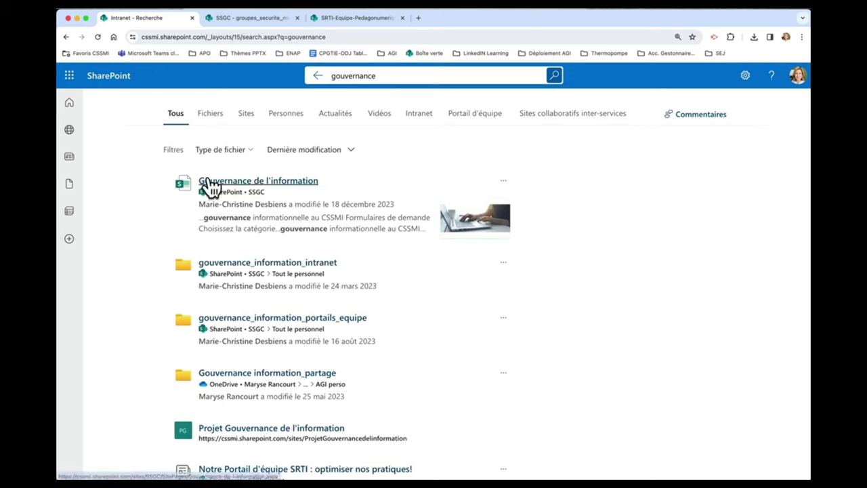
click(300, 181)
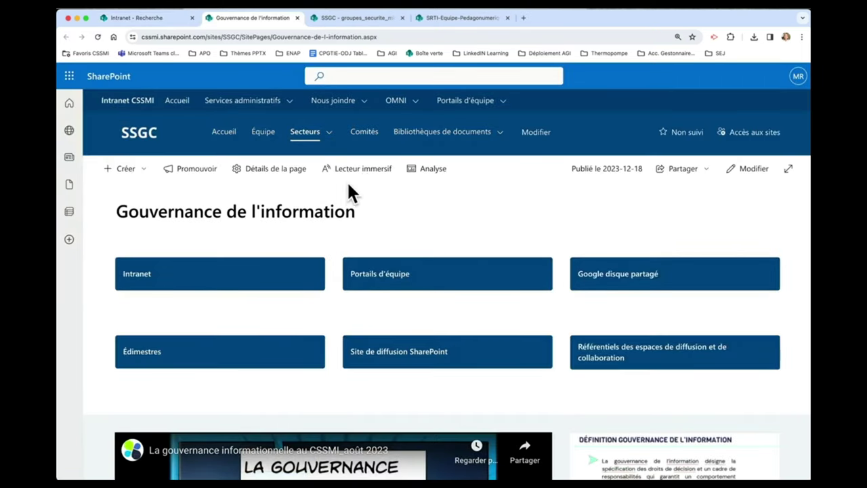
Open the Référentiels des espaces de diffusion et de collaboration page and its Personnel des services administratifs reference document.
click(638, 361)
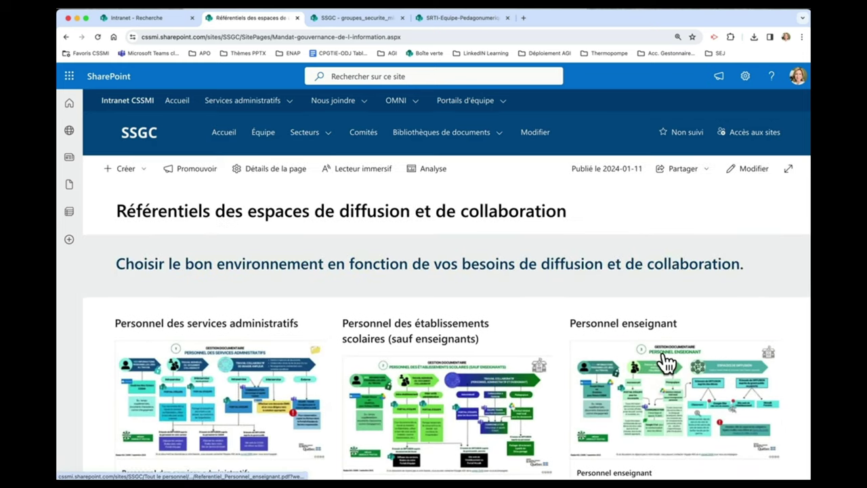
scroll(664, 359, down, 3)
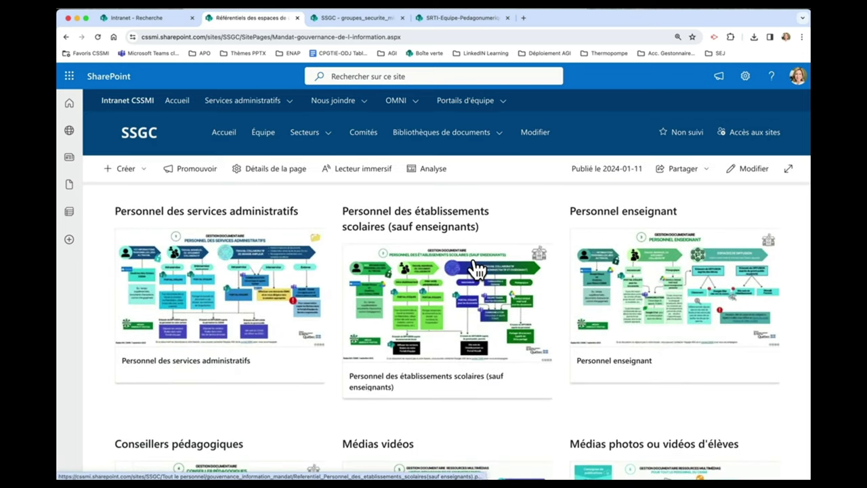
click(185, 285)
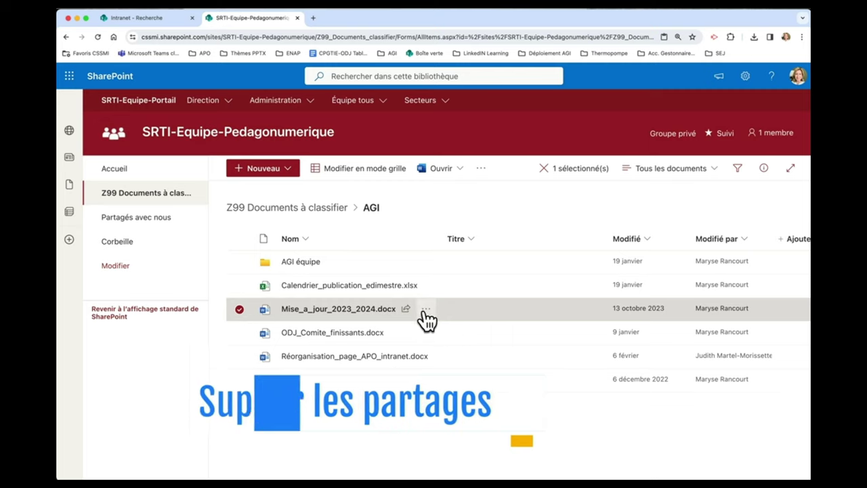
Open the access management of Mise_a_jour_2023_2024.docx and review the people and groups that have access.
mouse_move(426, 316)
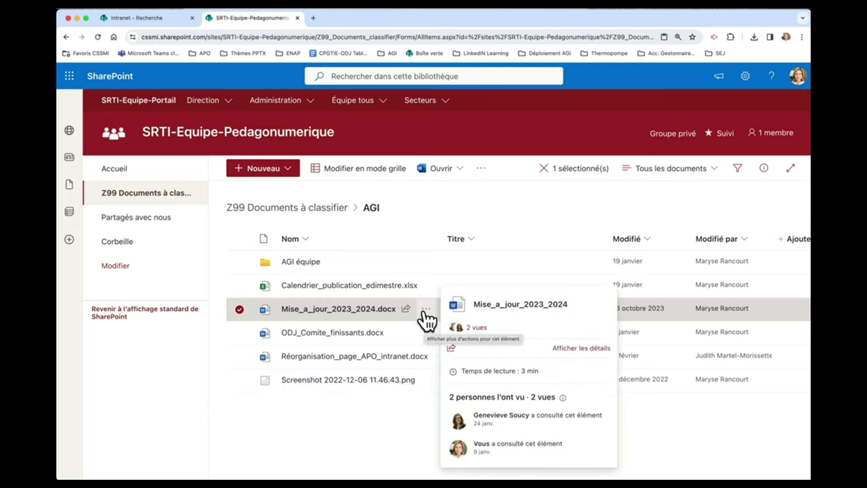
click(425, 310)
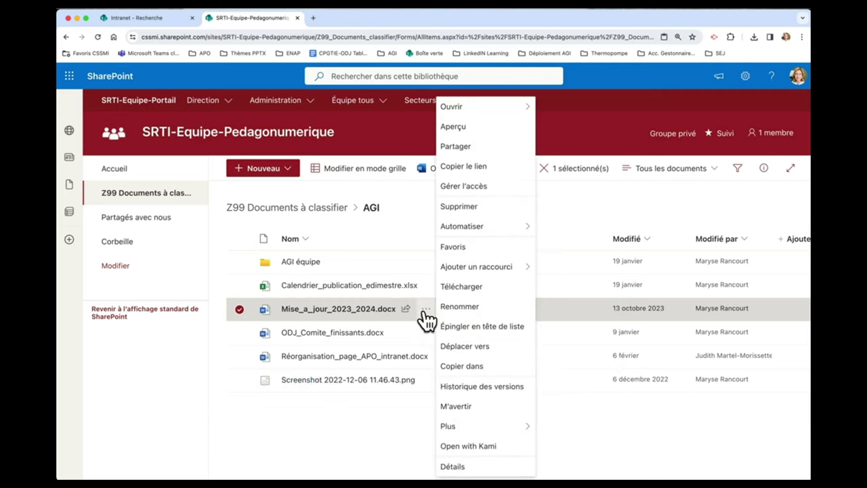
click(497, 185)
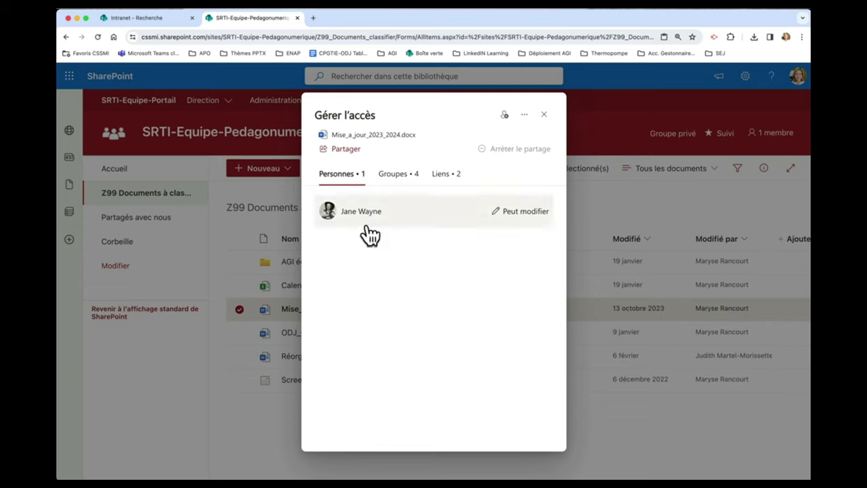
click(401, 177)
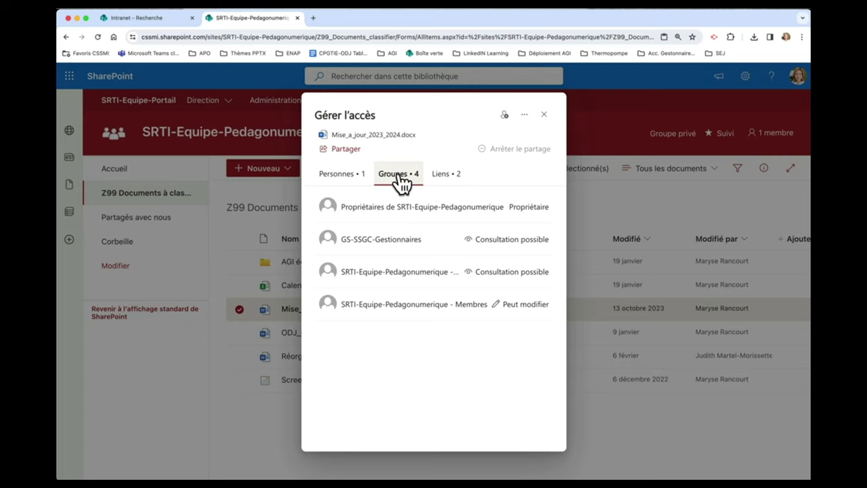
Delete the document's sharing link that lets specified people edit the content.
click(451, 180)
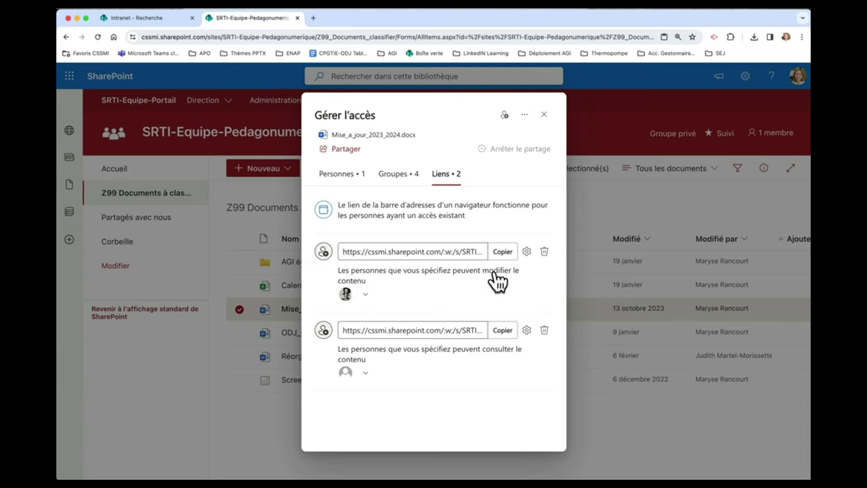
click(546, 251)
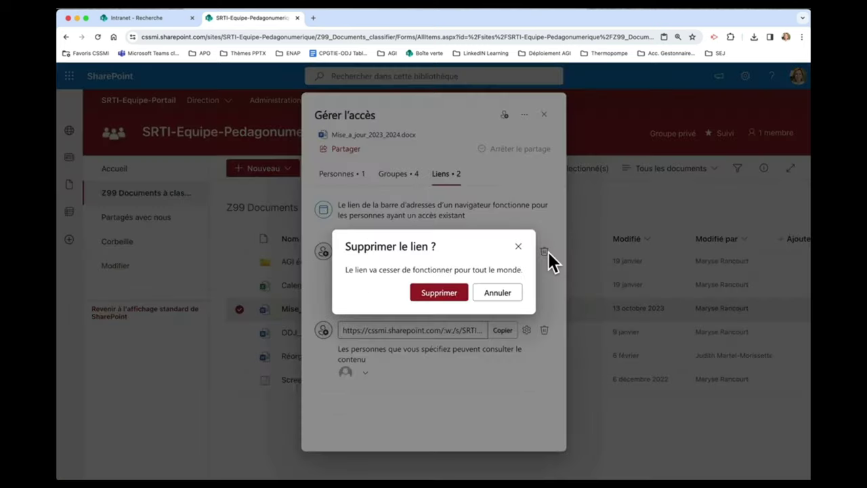
click(439, 292)
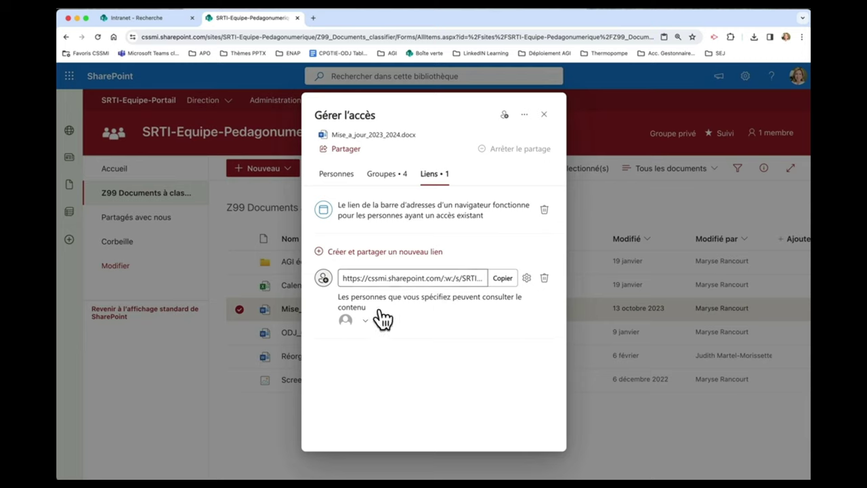
Delete the view-only sharing link for GS-SSGC-Gestionnaires and check the document's remaining groups and links.
click(363, 321)
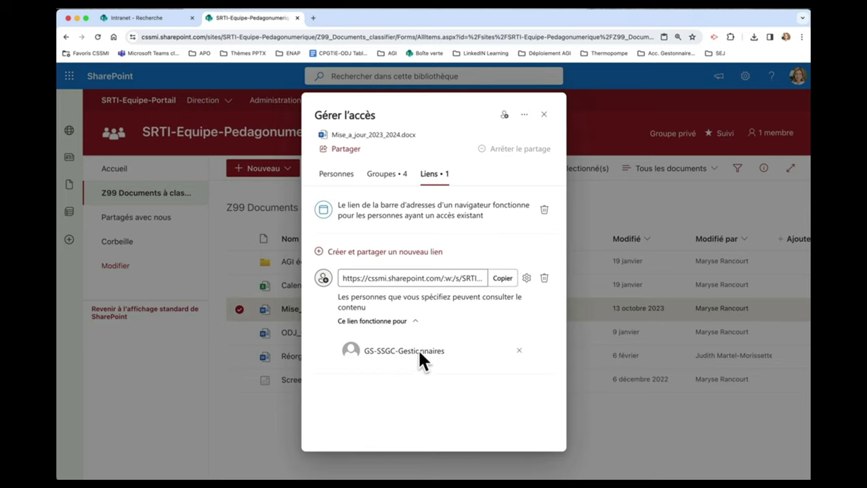
click(544, 277)
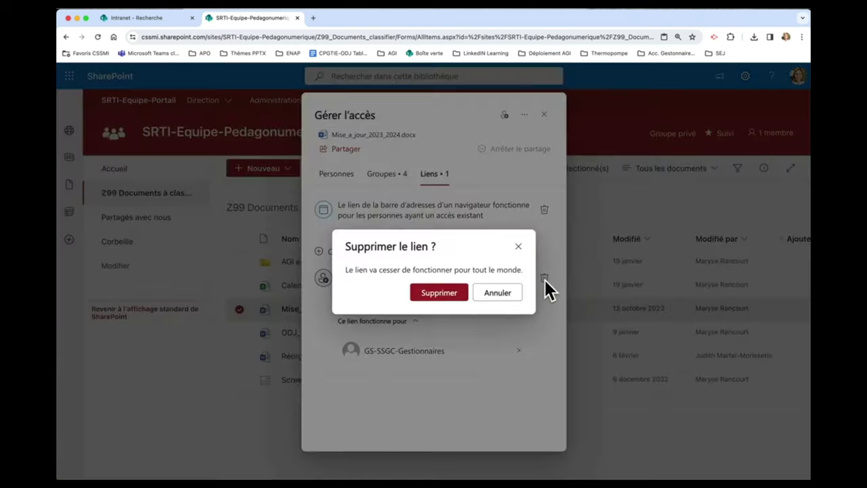
click(444, 296)
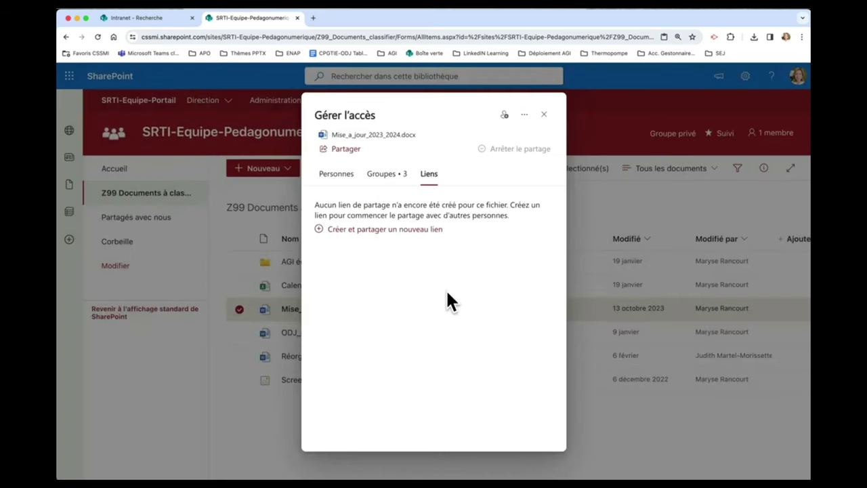
click(387, 182)
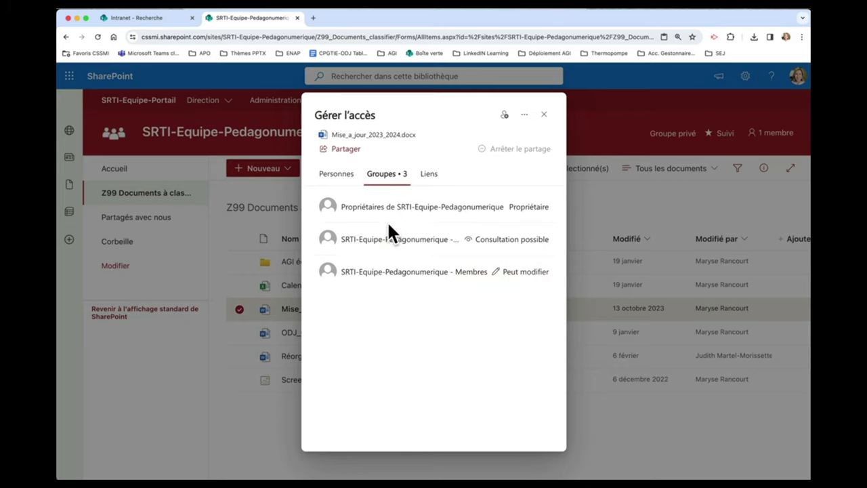
click(433, 178)
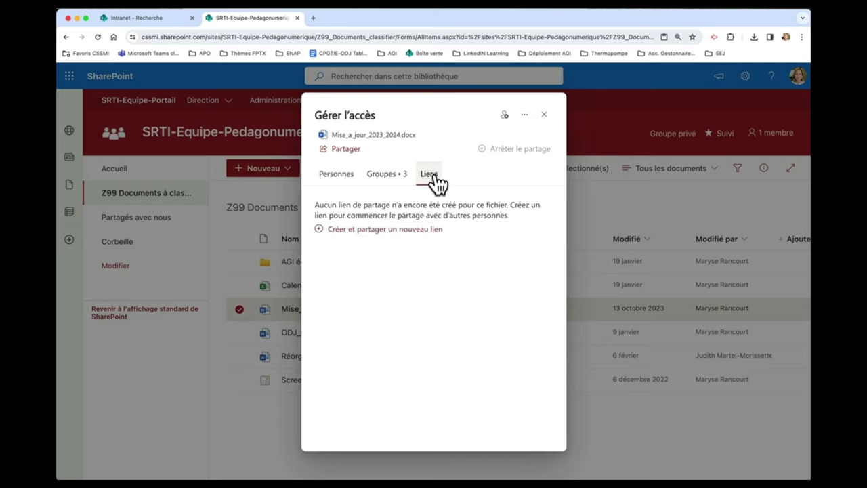